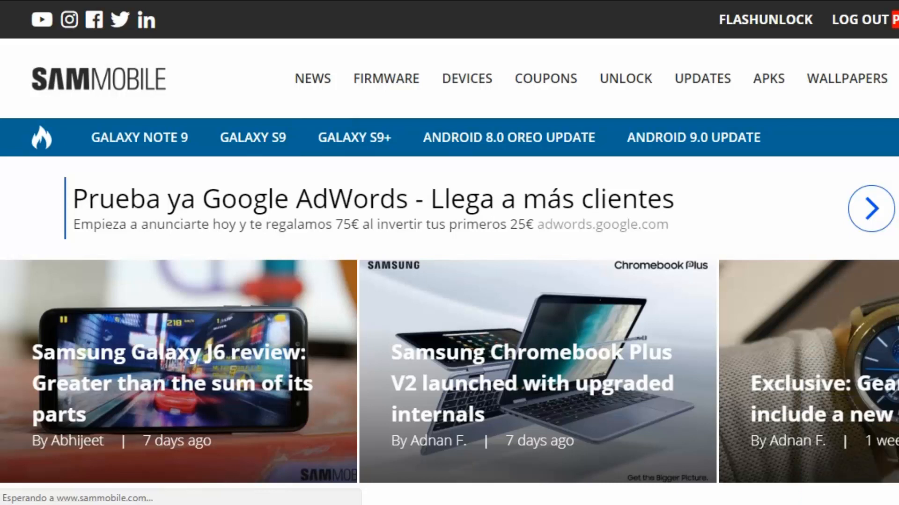
# Step: Search SamMobile's firmware section for the Galaxy J2 Prime (SM-G532M)
pyautogui.scroll(-2, 403, 255)
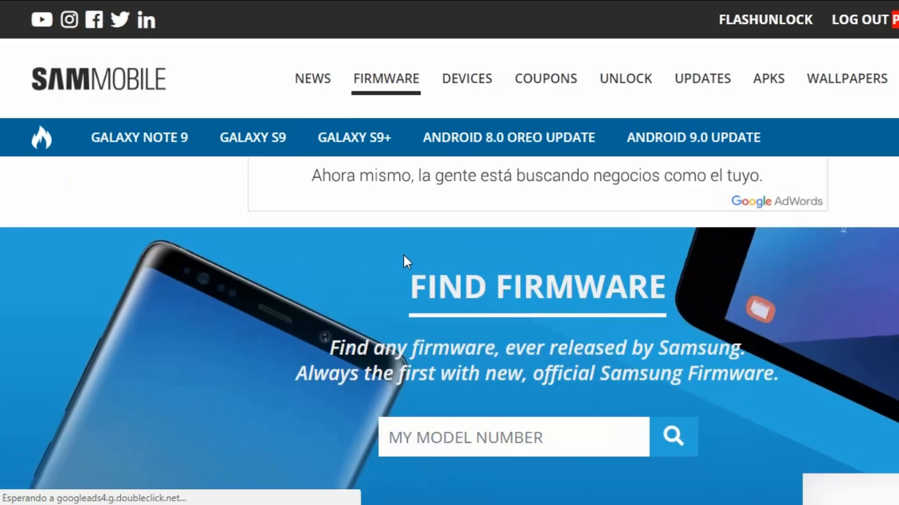
pyautogui.click(414, 311)
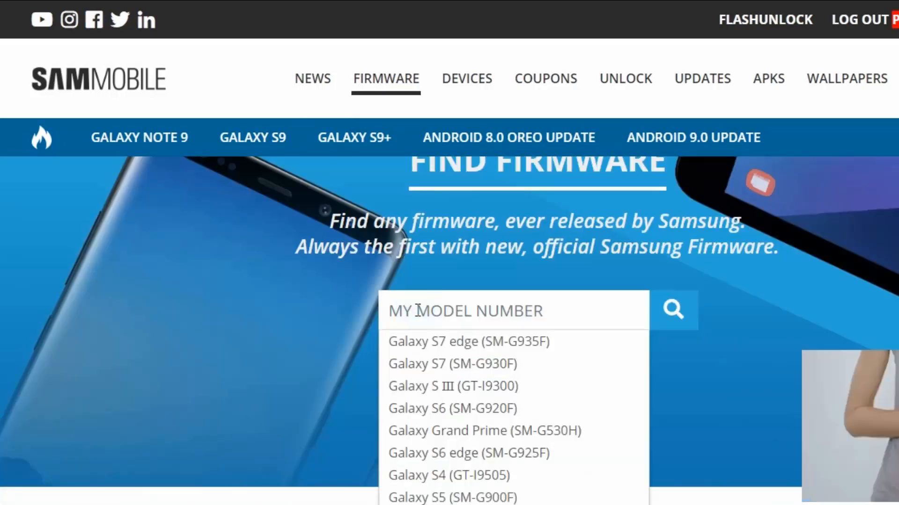
pyautogui.write('SM')
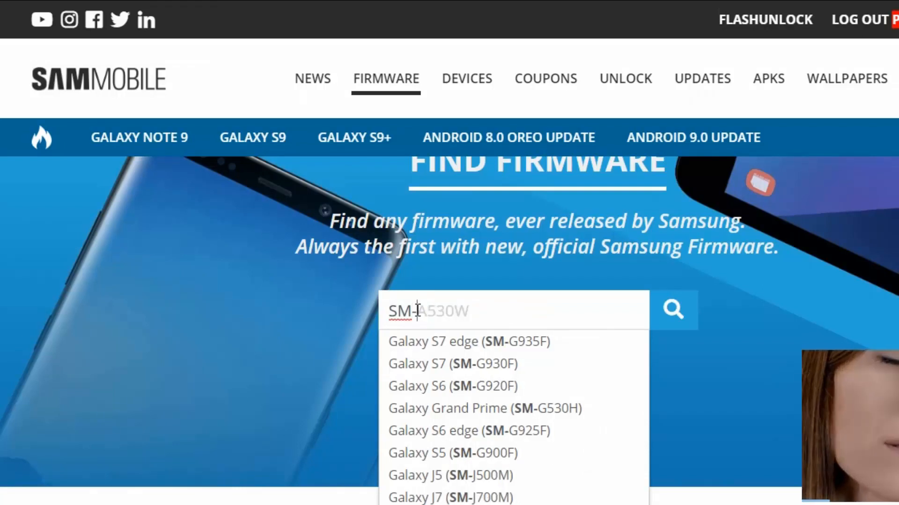
pyautogui.write('-G532M')
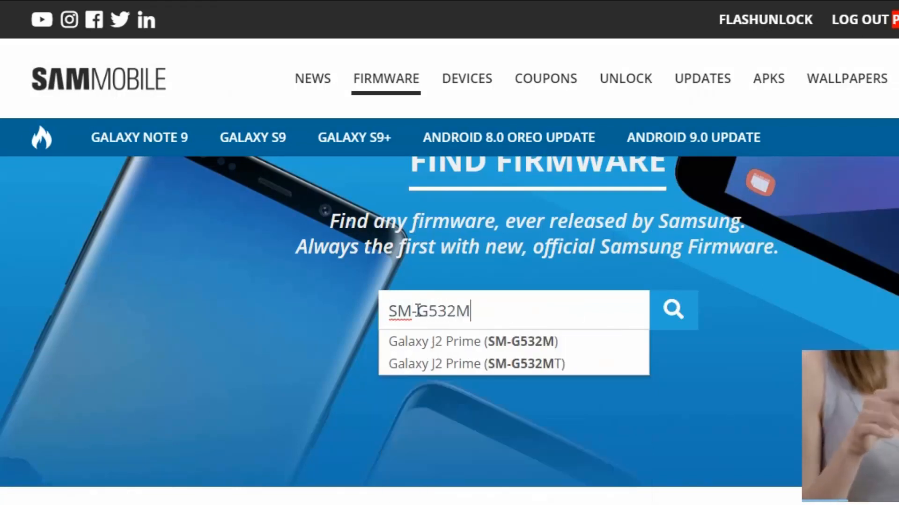
pyautogui.click(449, 343)
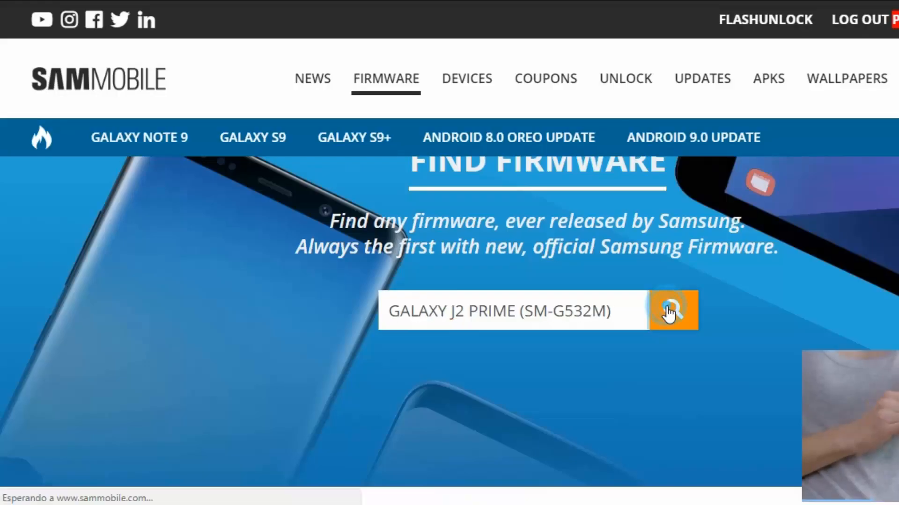
pyautogui.click(672, 307)
# Step: Open the Panama firmware entry dated 2018-06-18, version 6.0.1, from the SM-G532M firmware list
pyautogui.scroll(-10, 436, 306)
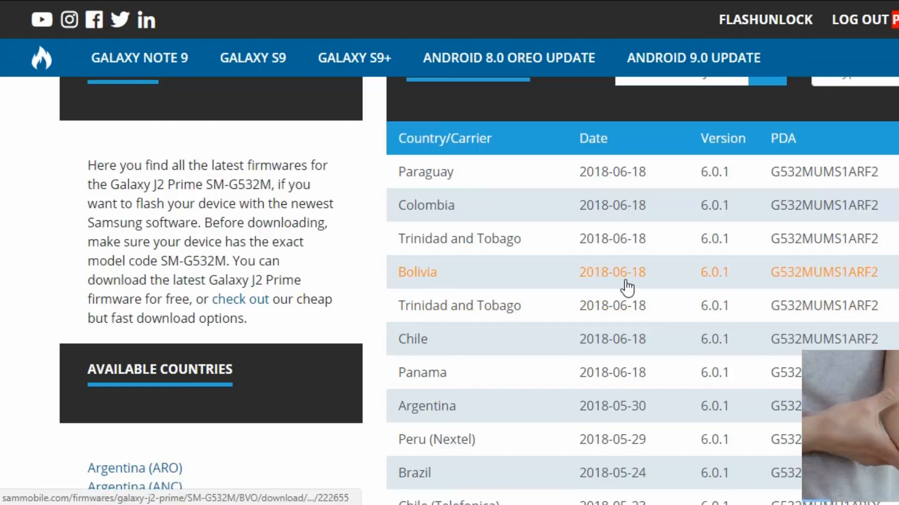
pyautogui.scroll(-2, 627, 287)
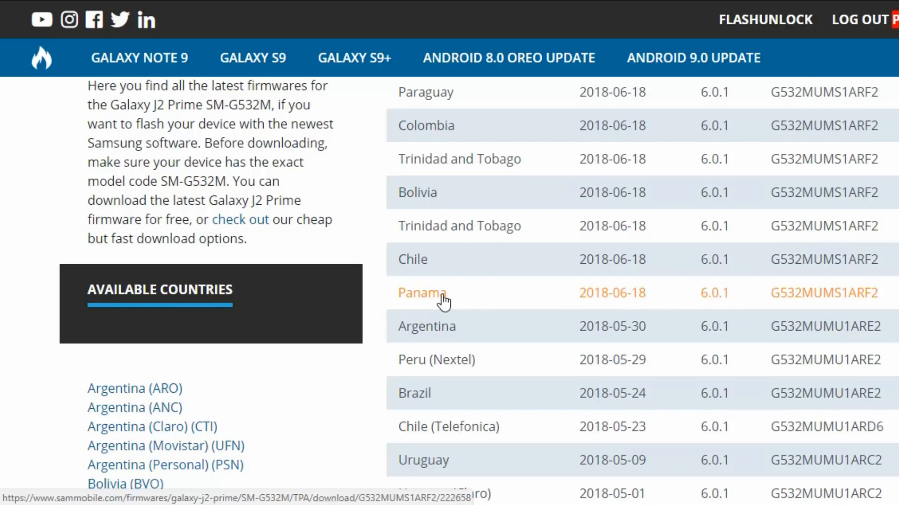
pyautogui.click(617, 298)
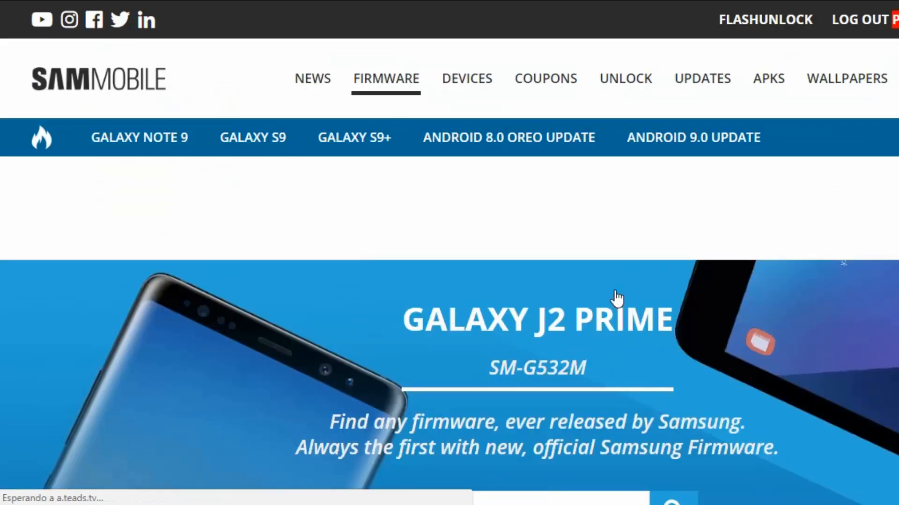
# Step: Download the Panama (TPA) firmware G532MUMS1ARF2 using the slower non-premium download option
pyautogui.scroll(-5, 617, 297)
pyautogui.scroll(-10, 617, 297)
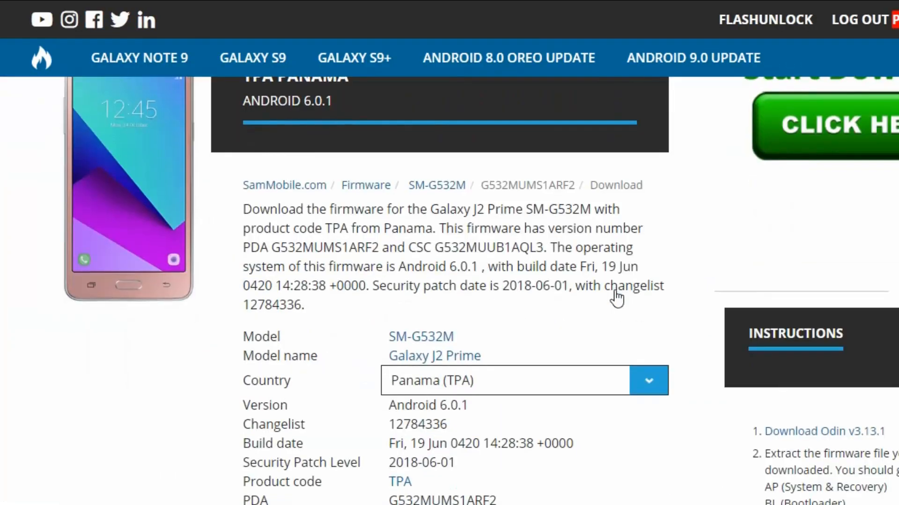
pyautogui.scroll(-2, 617, 298)
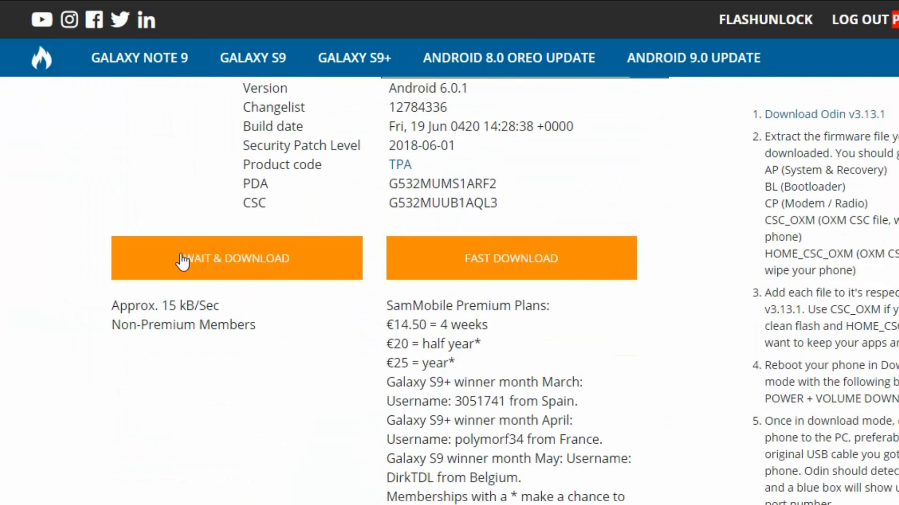
pyautogui.click(224, 256)
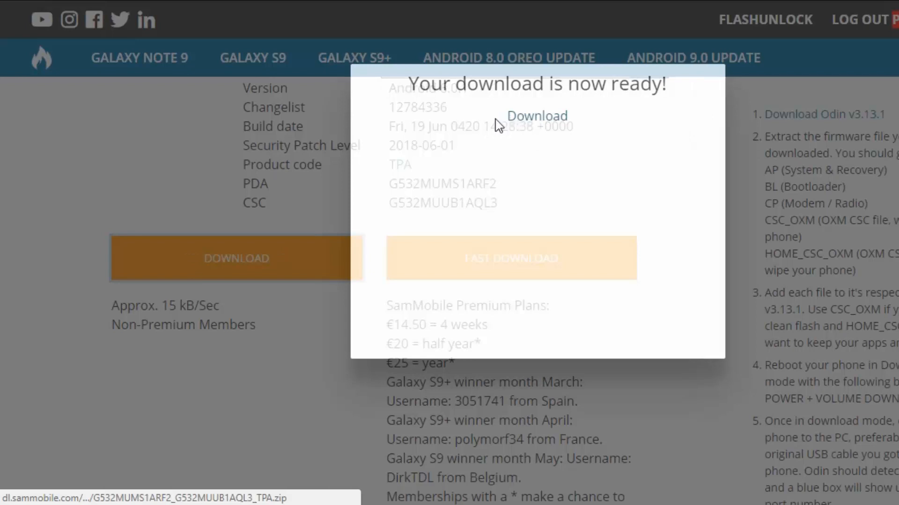
pyautogui.click(534, 121)
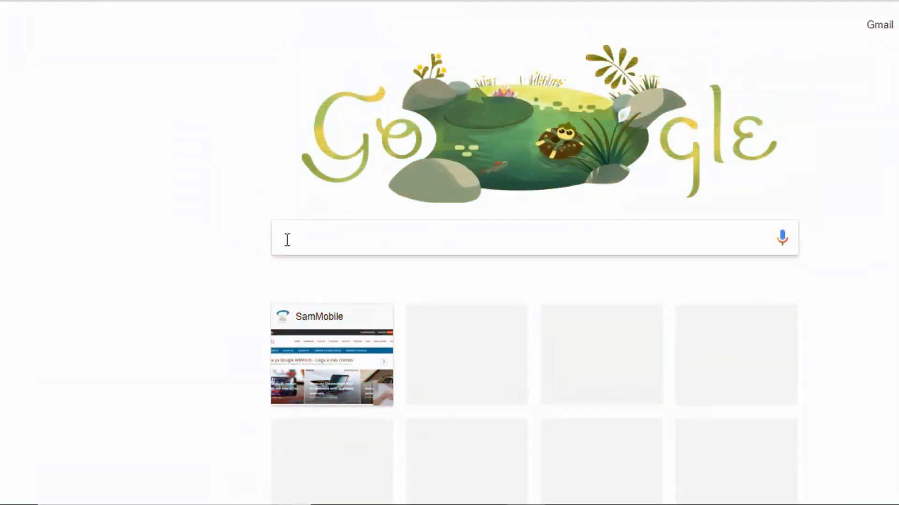
# Step: Search Google for ODIN and look through the results for the Samsung flashing tool
pyautogui.write('odin')
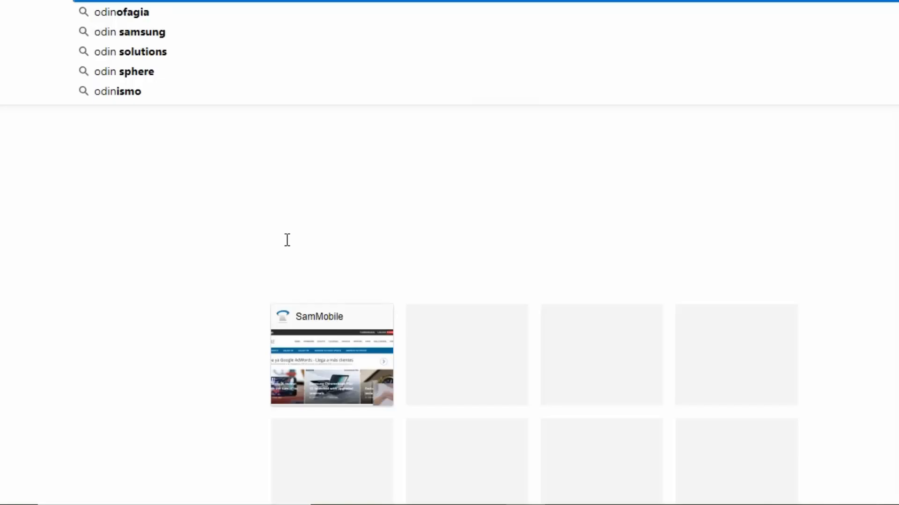
pyautogui.press('Return')
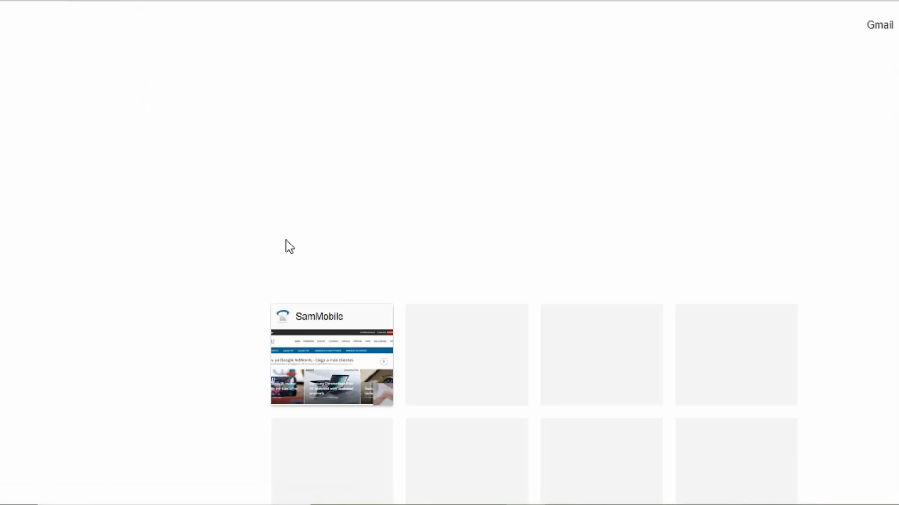
pyautogui.click(194, 38)
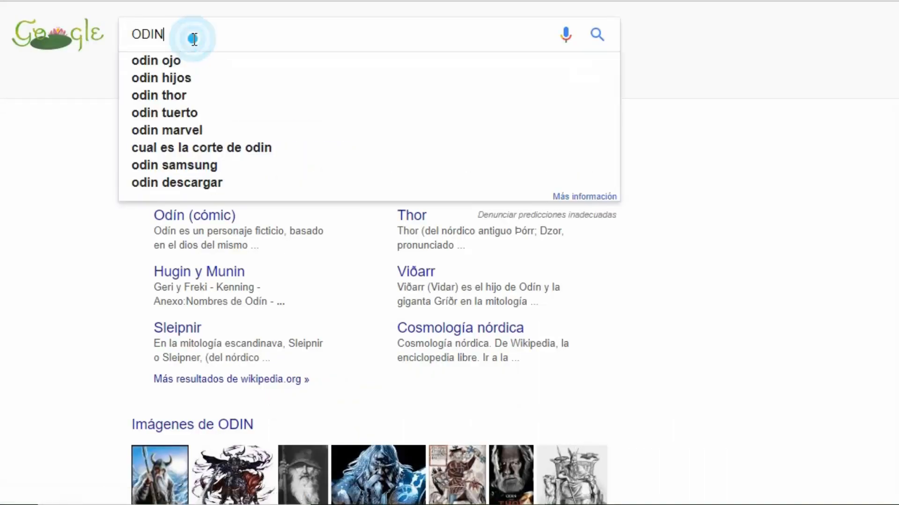
pyautogui.doubleClick(193, 38)
pyautogui.write('ODIN')
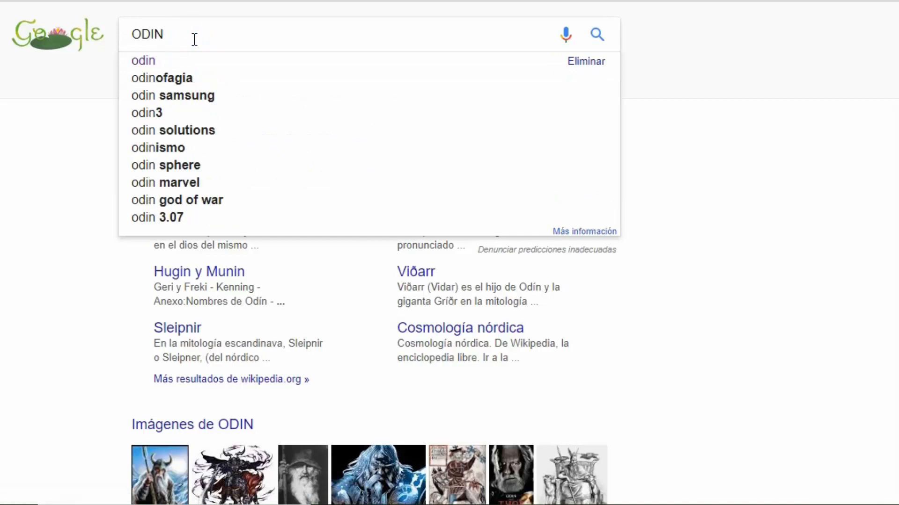
pyautogui.press('Return')
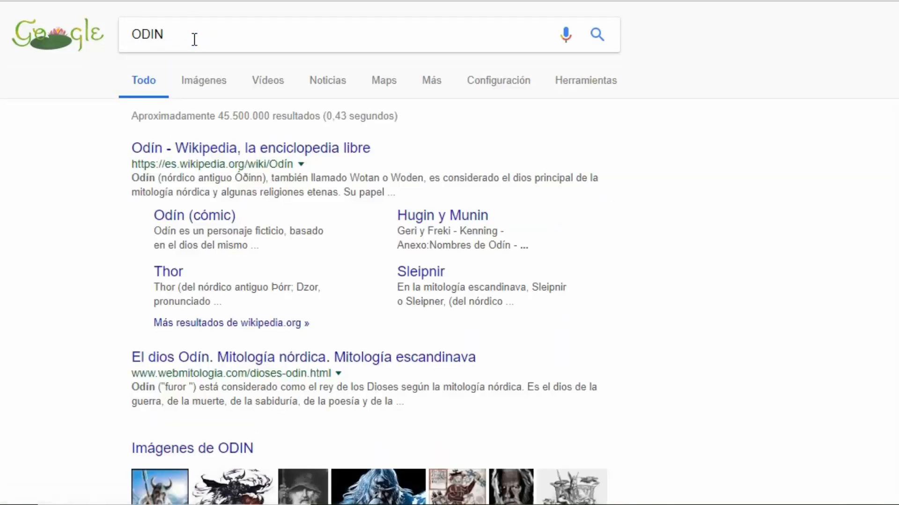
pyautogui.scroll(-5, 185, 297)
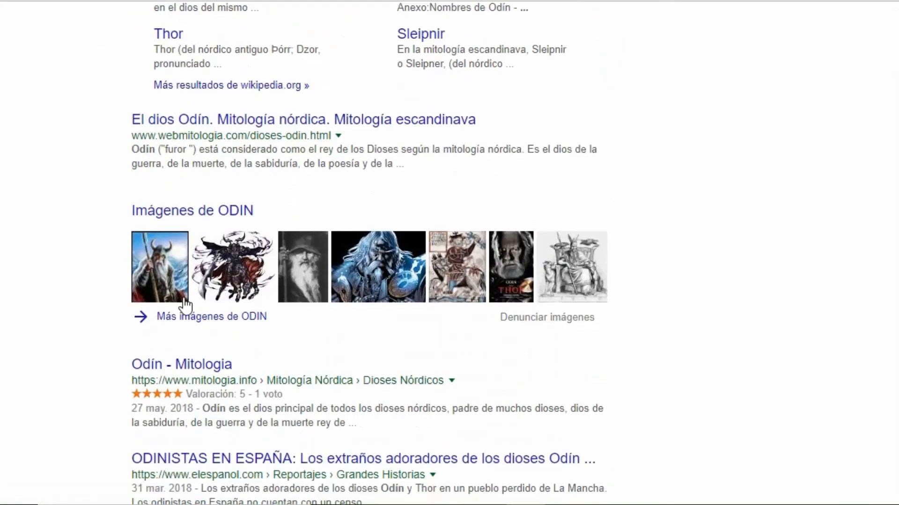
pyautogui.scroll(-5, 184, 305)
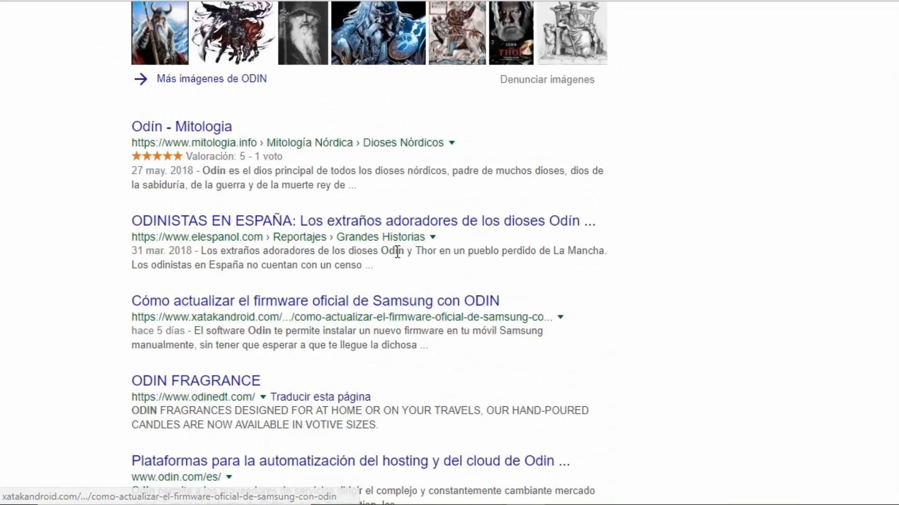
pyautogui.scroll(-2, 397, 253)
pyautogui.scroll(12, 397, 253)
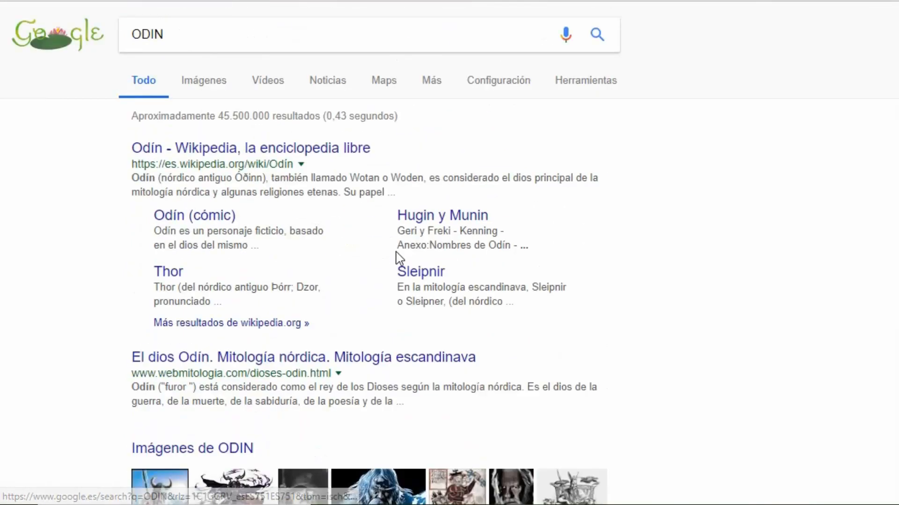
# Step: Search Google for "samsung odin" and open the "Samsung Odin - Official Odin Download links" result
pyautogui.click(185, 36)
pyautogui.doubleClick(182, 41)
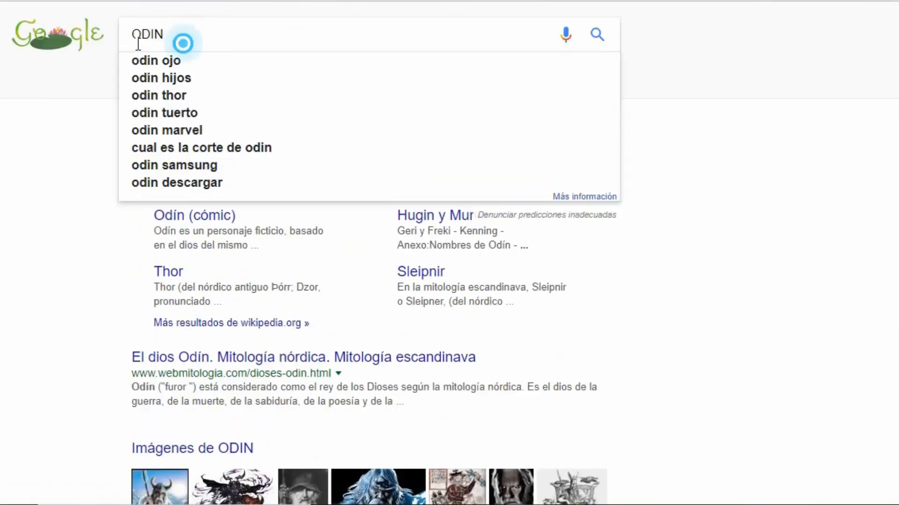
pyautogui.write('SAMSUN')
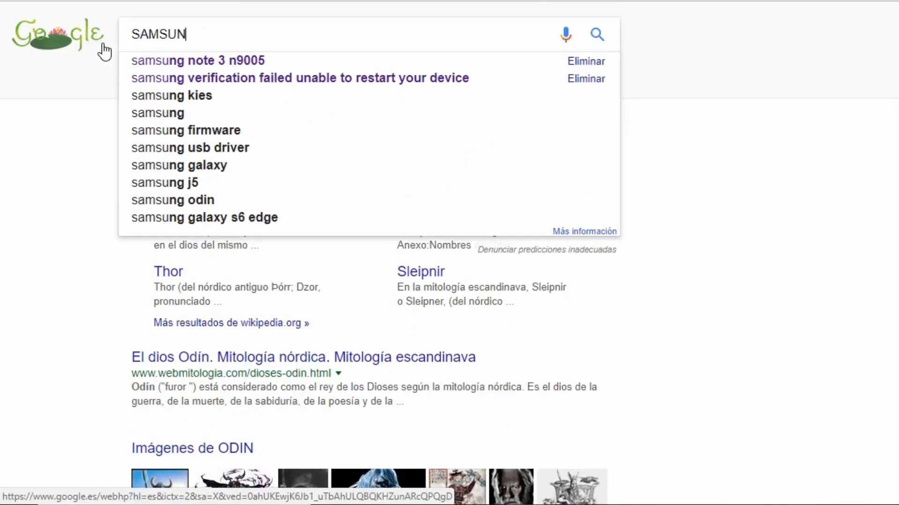
pyautogui.write('G ODIN')
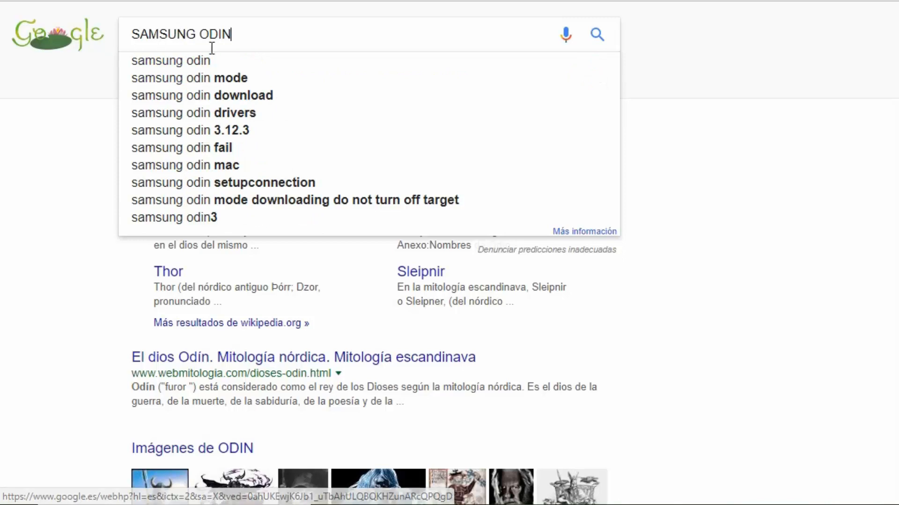
pyautogui.click(199, 62)
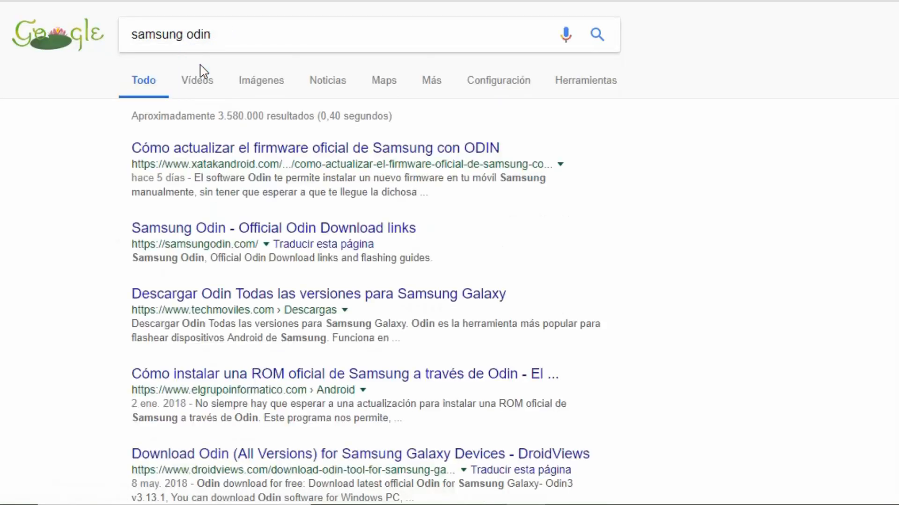
pyautogui.click(218, 229)
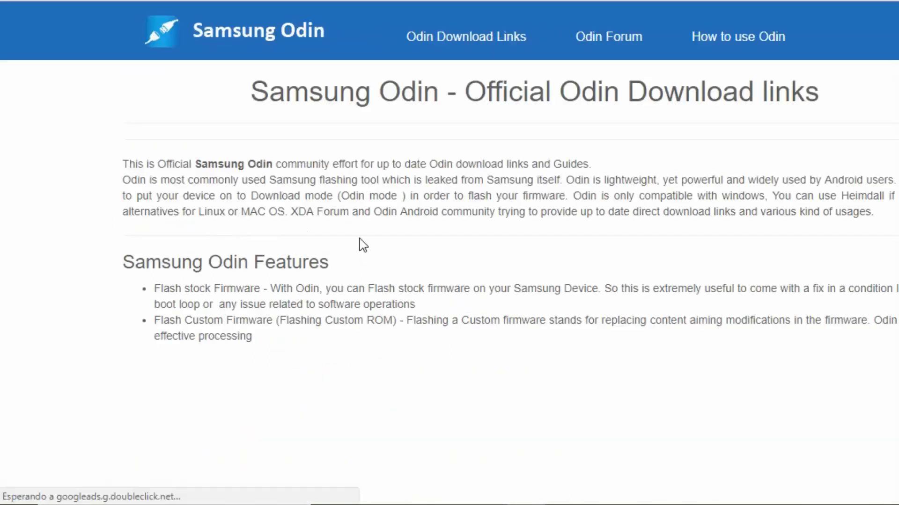
# Step: Examine the Samsung Odin page's features, Odin download links, required USB drivers and tools, and important facts
pyautogui.scroll(-5, 363, 244)
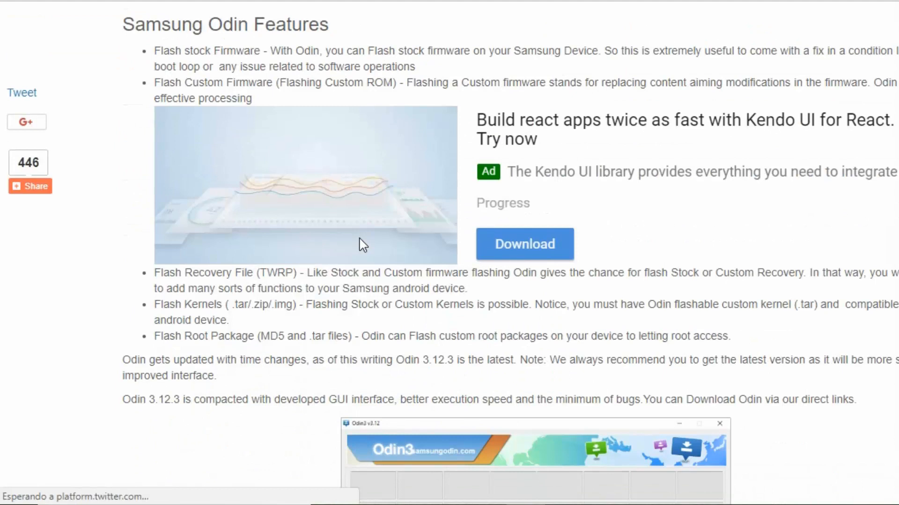
pyautogui.scroll(-3, 364, 244)
pyautogui.scroll(-5, 363, 245)
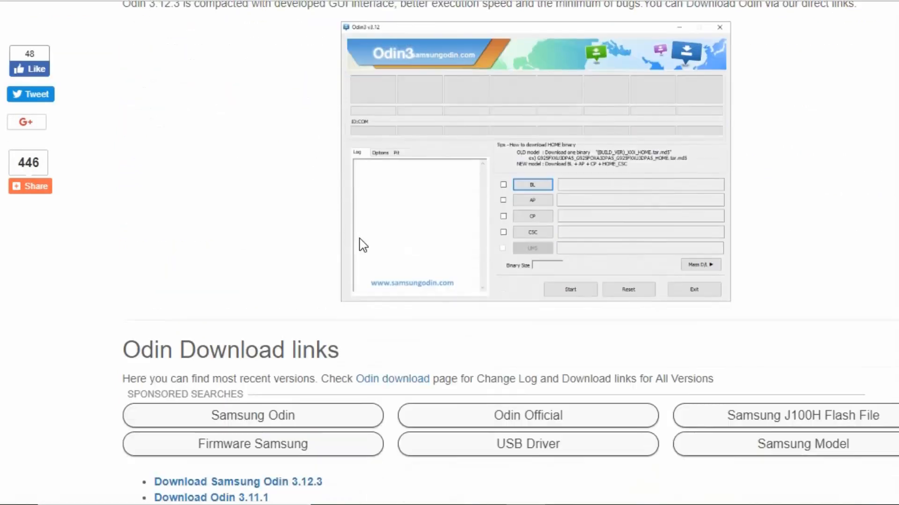
pyautogui.scroll(-3, 363, 244)
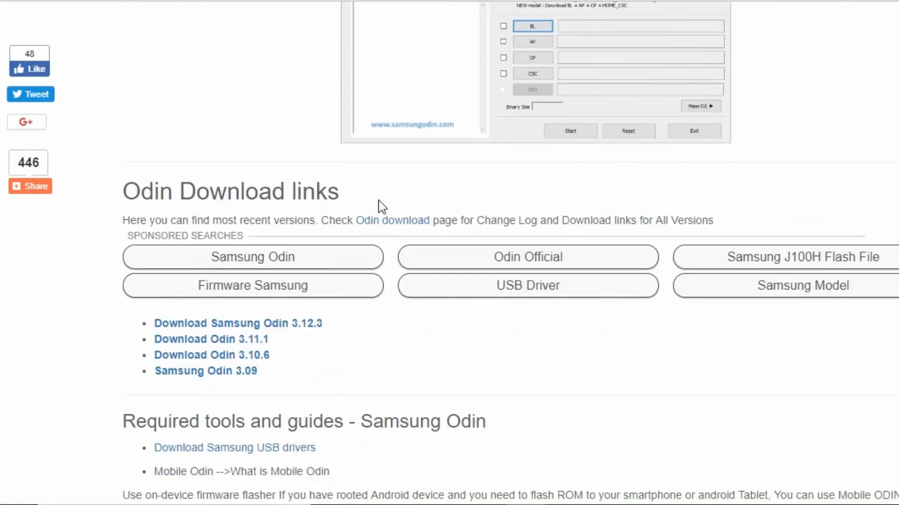
pyautogui.scroll(-2, 385, 192)
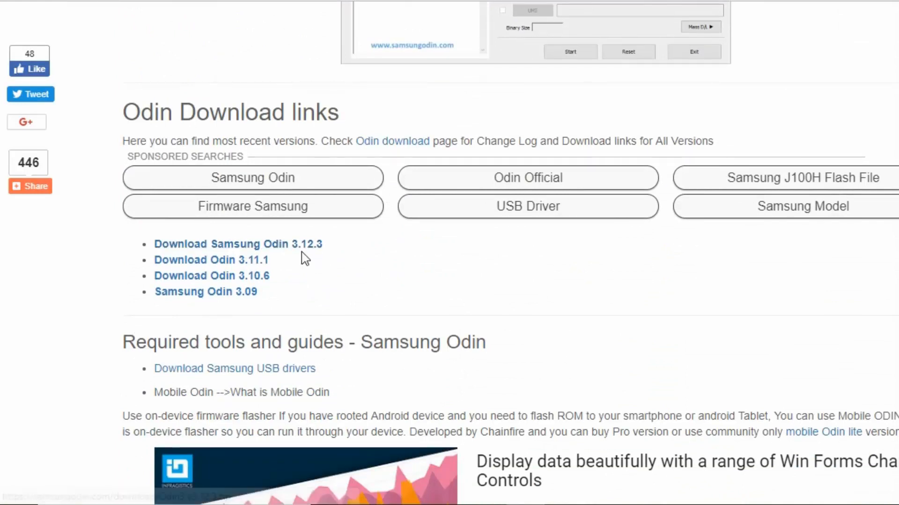
pyautogui.scroll(-2, 302, 253)
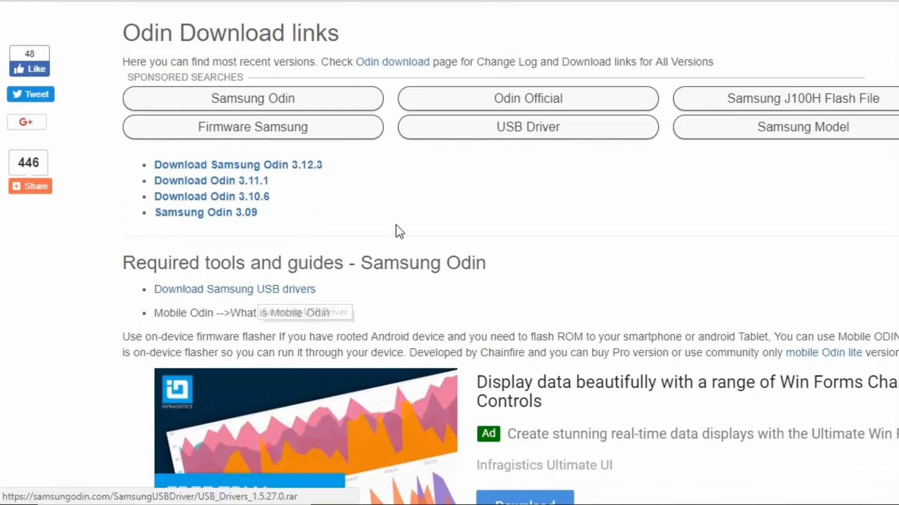
pyautogui.scroll(-2, 398, 232)
pyautogui.scroll(-2, 398, 231)
pyautogui.scroll(-4, 531, 127)
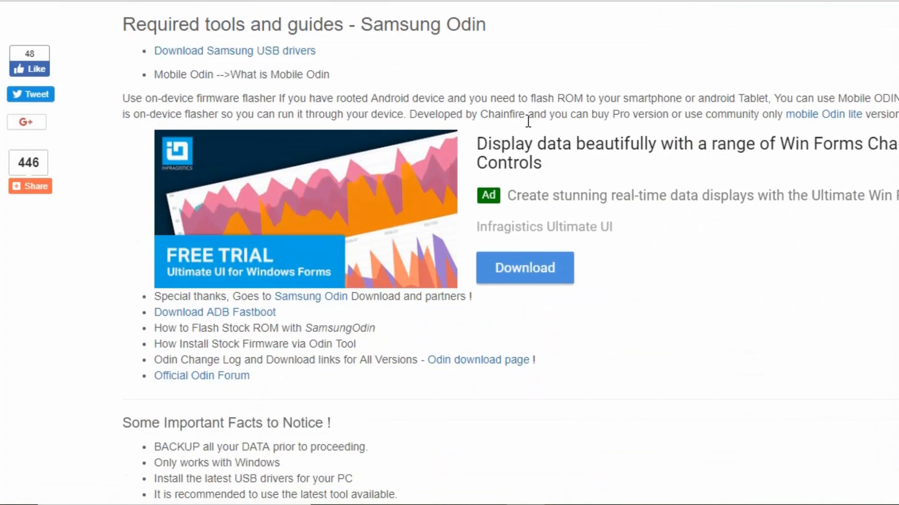
pyautogui.scroll(-2, 530, 127)
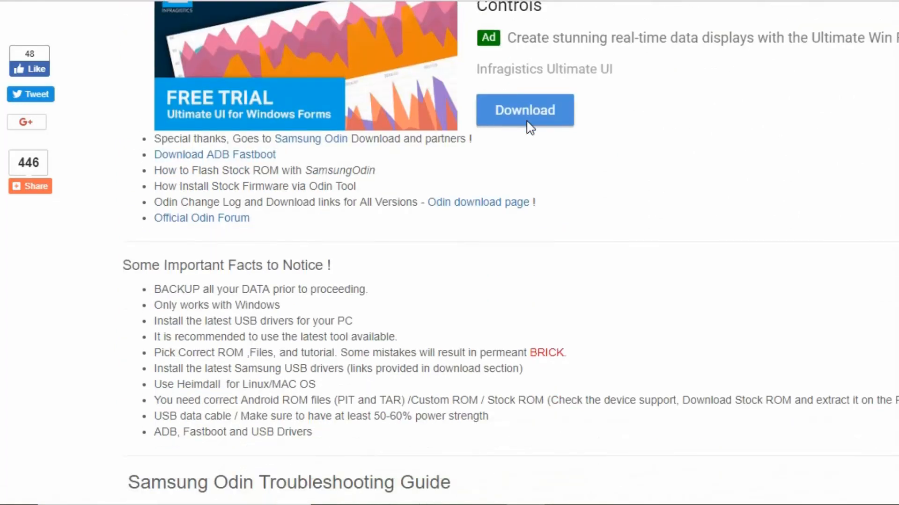
pyautogui.scroll(20, 530, 128)
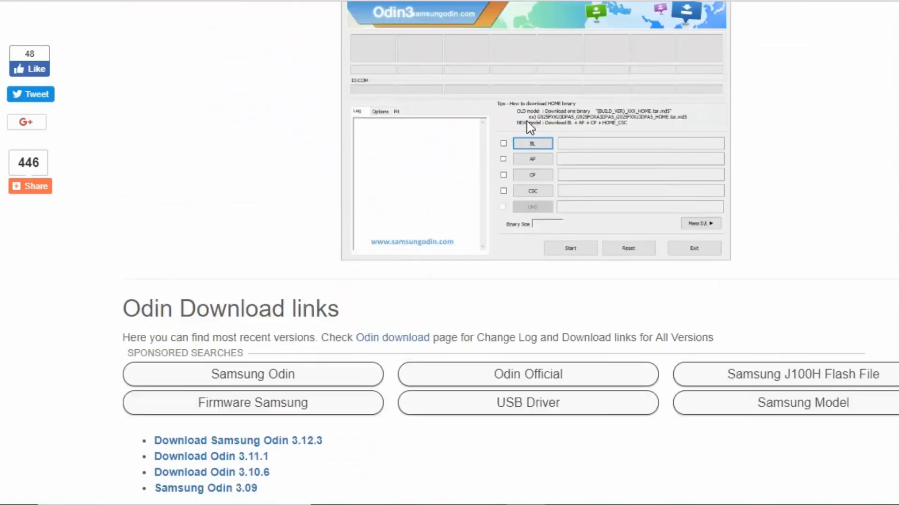
pyautogui.scroll(10, 530, 127)
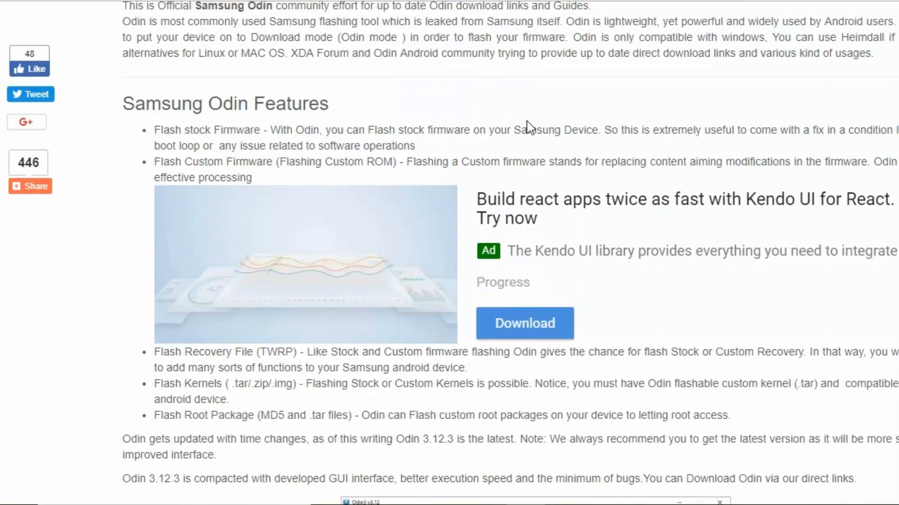
pyautogui.scroll(4, 530, 127)
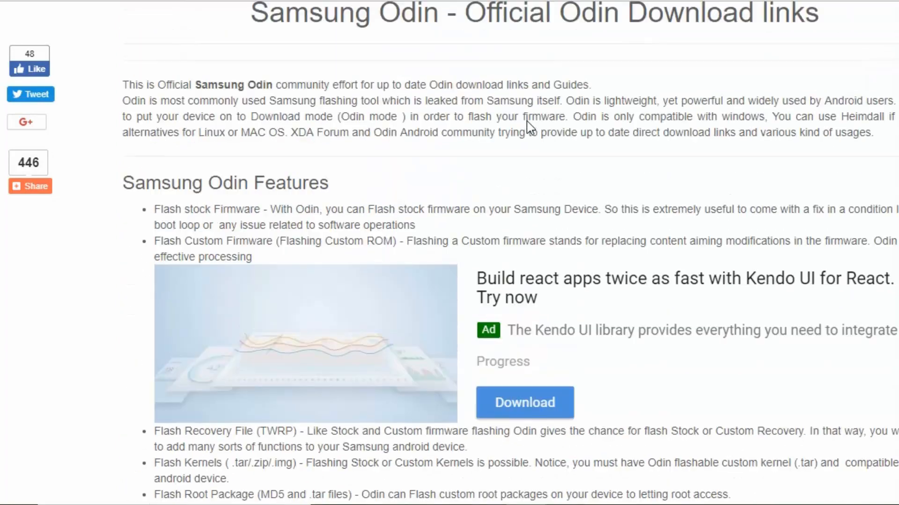
# Step: Download Samsung Odin 3.12.3 from the Odin download links
pyautogui.scroll(-14, 530, 127)
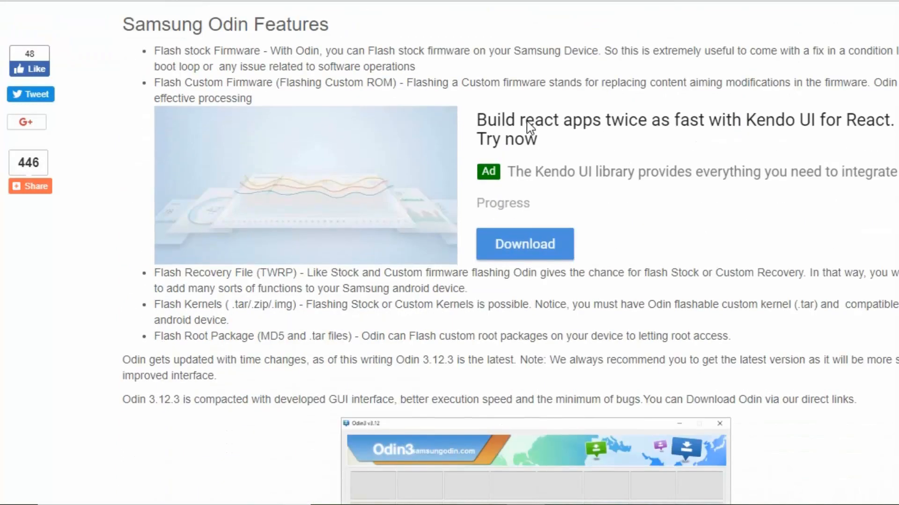
pyautogui.scroll(-2, 531, 127)
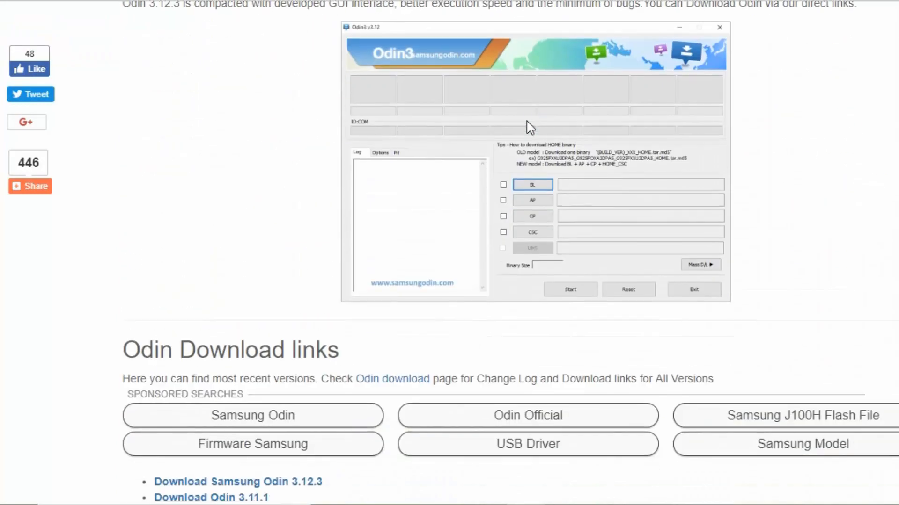
pyautogui.scroll(-4, 530, 128)
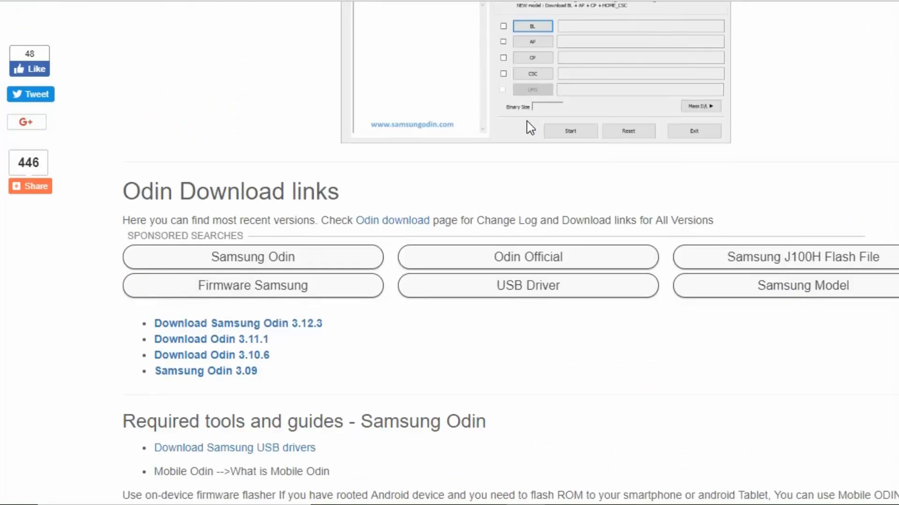
pyautogui.click(291, 331)
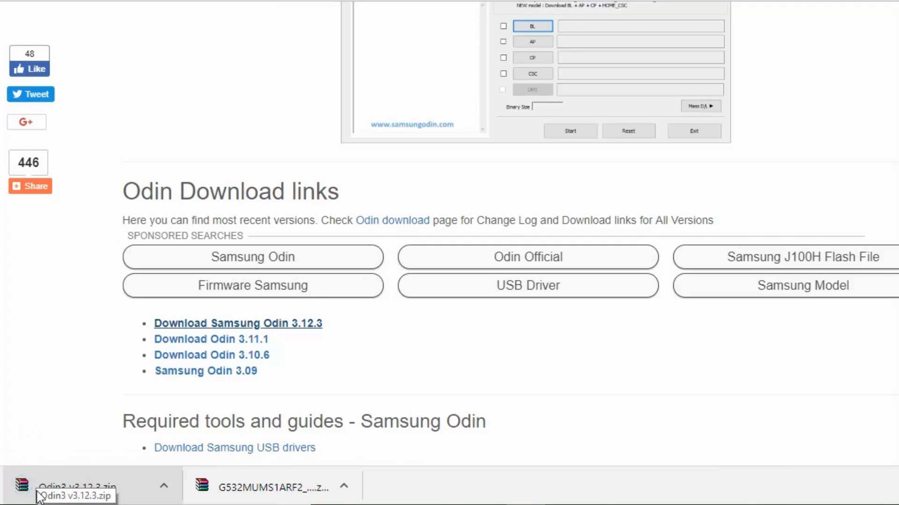
# Step: Open the downloaded Odin3 v3.12.3.zip archive and launch Odin3.exe from its Odin3 v3.12.3 folder
pyautogui.click(50, 484)
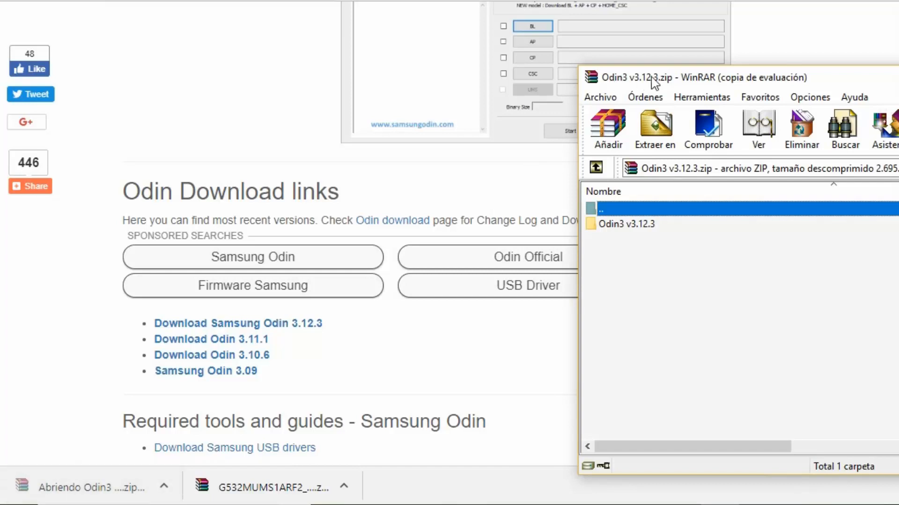
pyautogui.moveTo(654, 84); pyautogui.dragTo(296, 72)
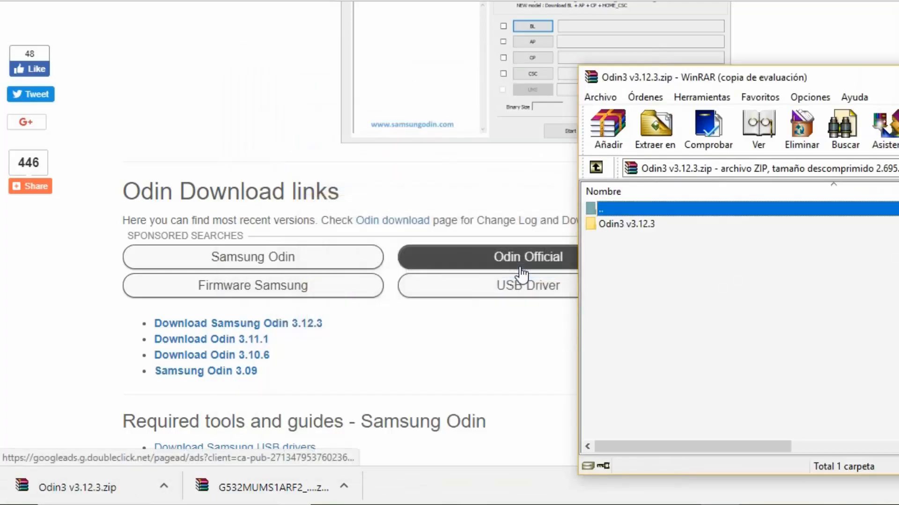
pyautogui.moveTo(706, 76); pyautogui.dragTo(264, 108)
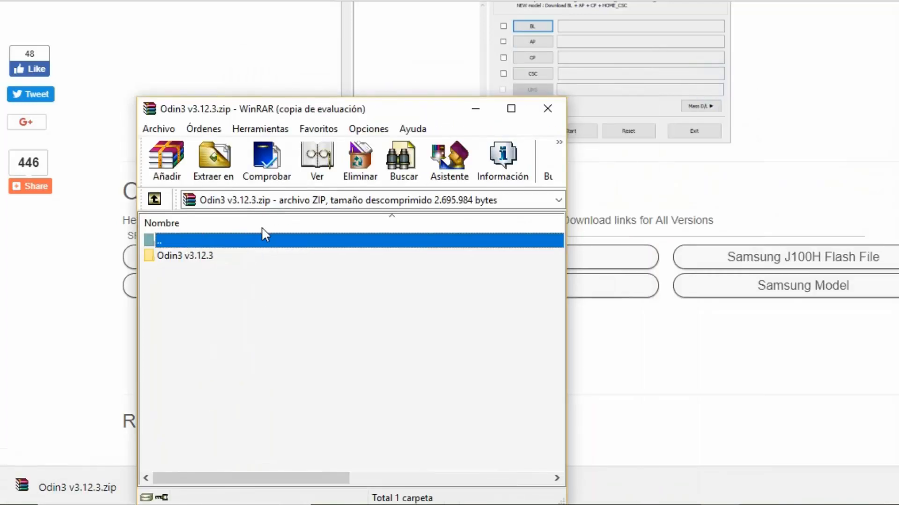
pyautogui.doubleClick(209, 257)
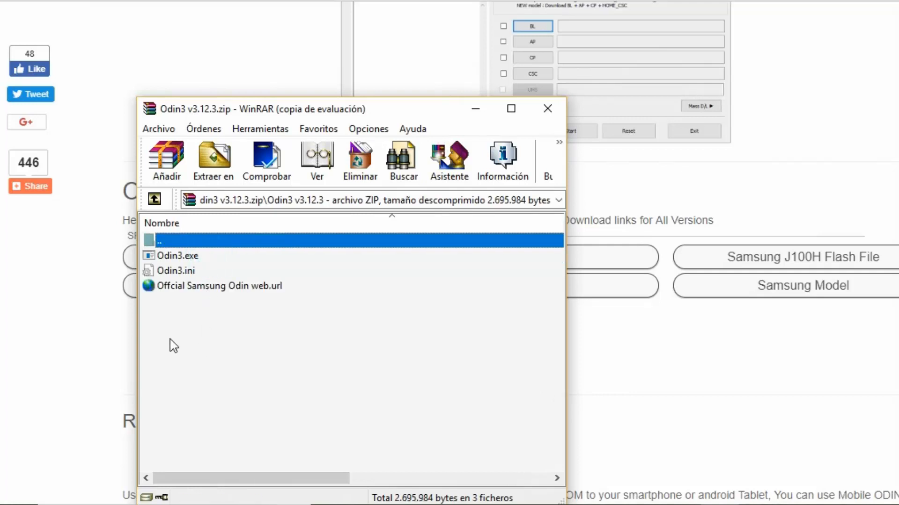
pyautogui.click(179, 257)
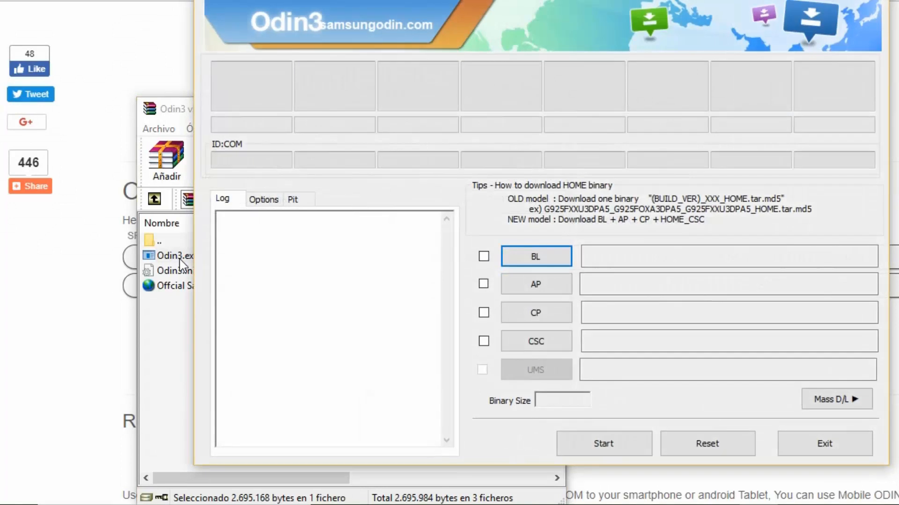
# Step: Bring the whole Odin3 window into view and review its flashing options, including Auto Reboot and F. Reset Time, before returning to the log
pyautogui.moveTo(440, 0); pyautogui.dragTo(329, 18)
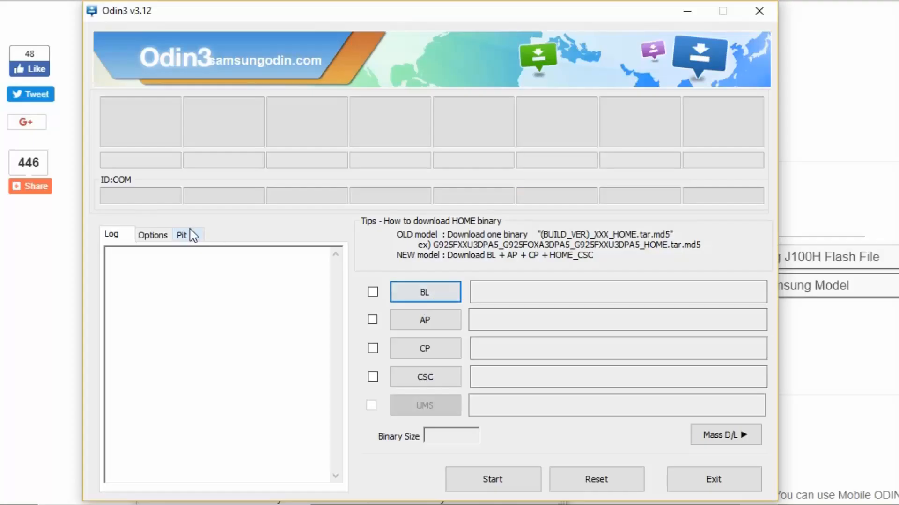
pyautogui.click(157, 236)
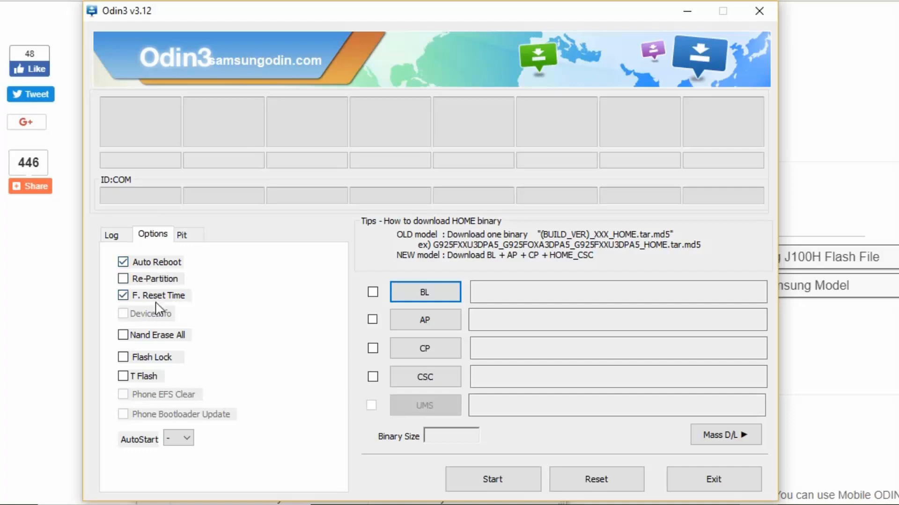
pyautogui.click(114, 237)
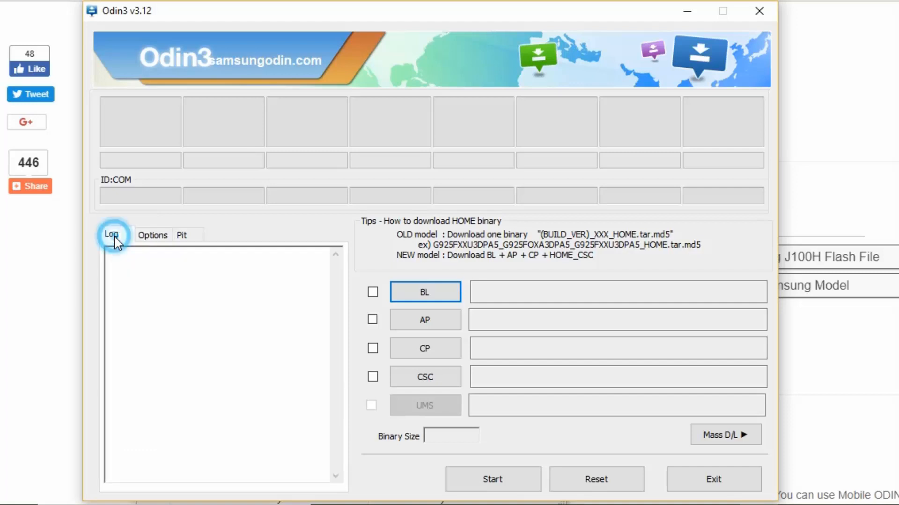
# Step: Load the BL_G532MUMS1ARF2 file into the BL slot from the desktop's Flash > Samsung > G532 > G532M_UMS1ARF2_G532MUUB1AQL3_TPA folder
pyautogui.click(436, 293)
pyautogui.click(436, 293)
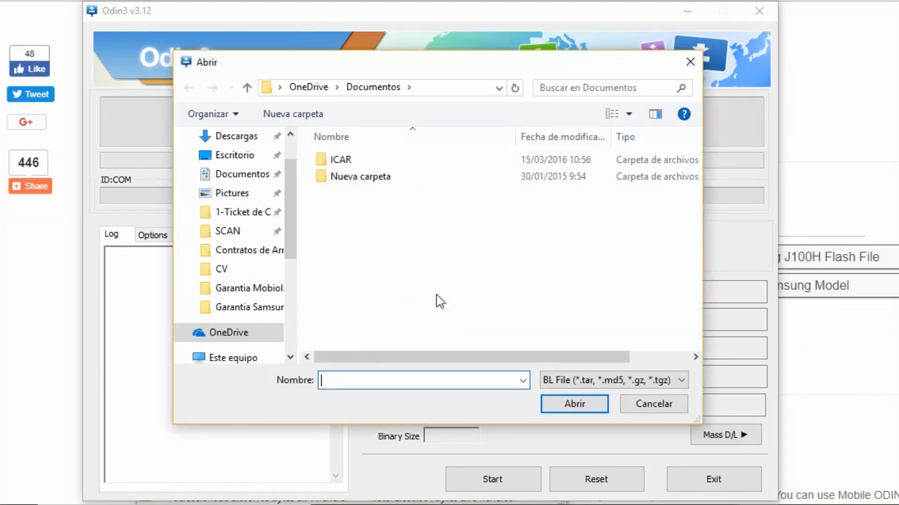
pyautogui.click(248, 154)
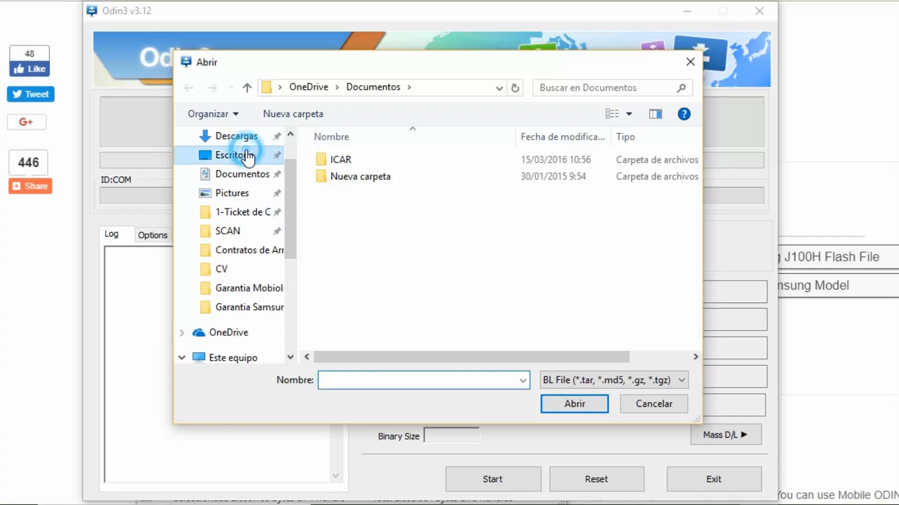
pyautogui.scroll(-5, 584, 315)
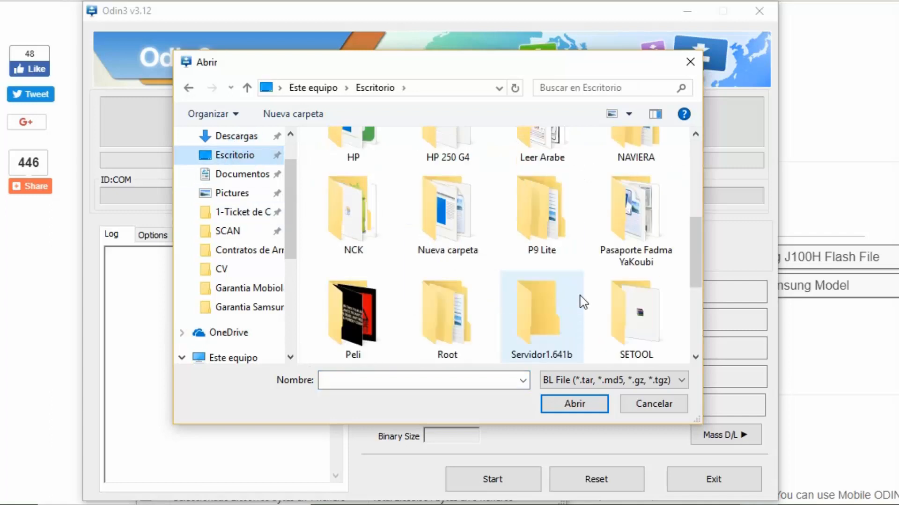
pyautogui.scroll(-3, 588, 249)
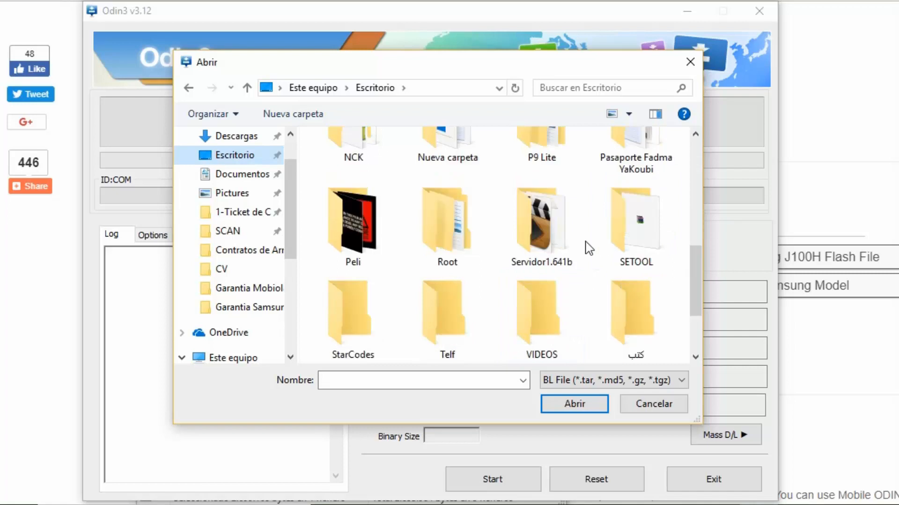
pyautogui.scroll(2, 589, 248)
pyautogui.scroll(2, 589, 248)
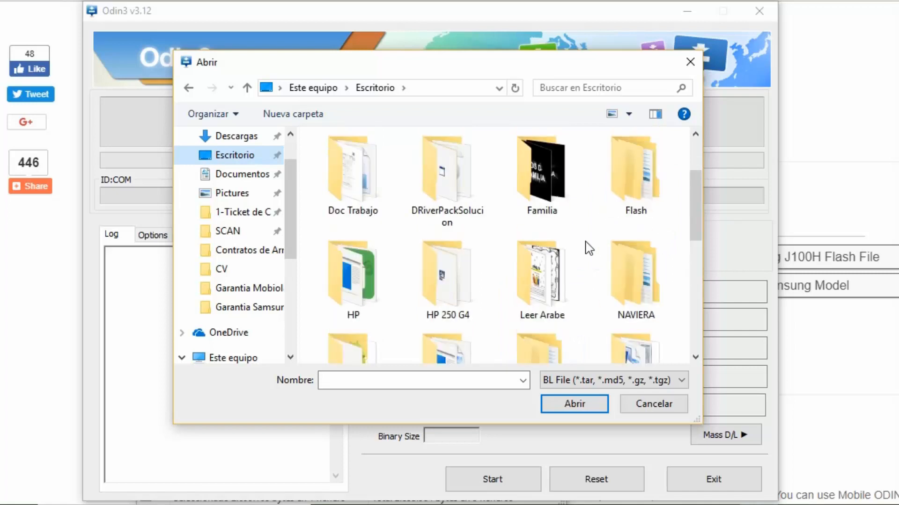
pyautogui.doubleClick(633, 178)
pyautogui.scroll(-2, 477, 298)
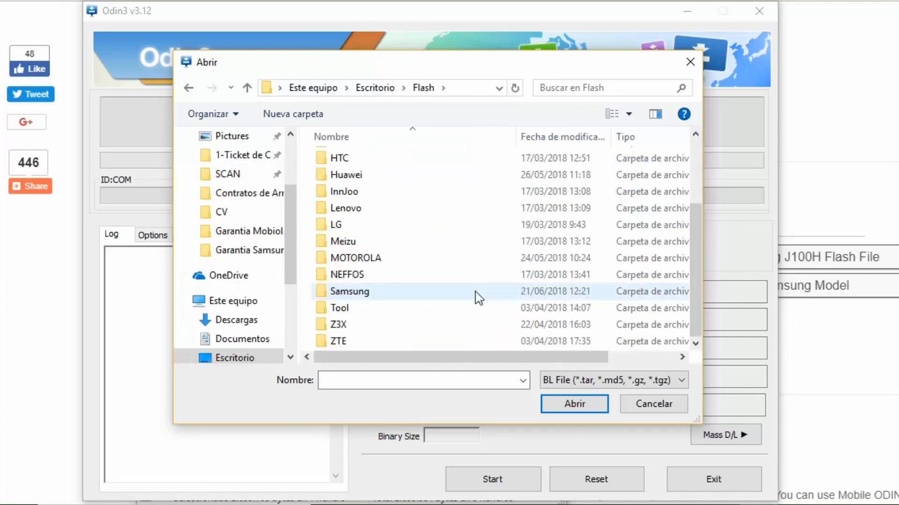
pyautogui.doubleClick(373, 293)
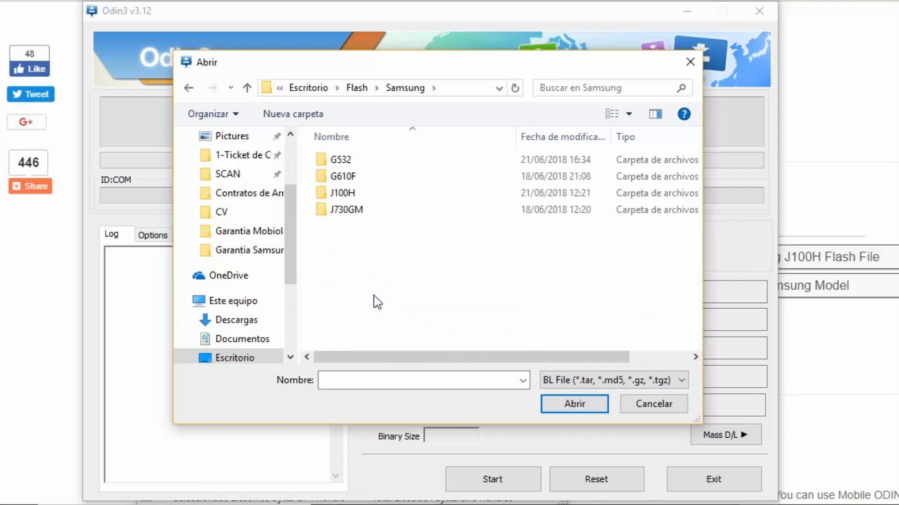
pyautogui.doubleClick(360, 161)
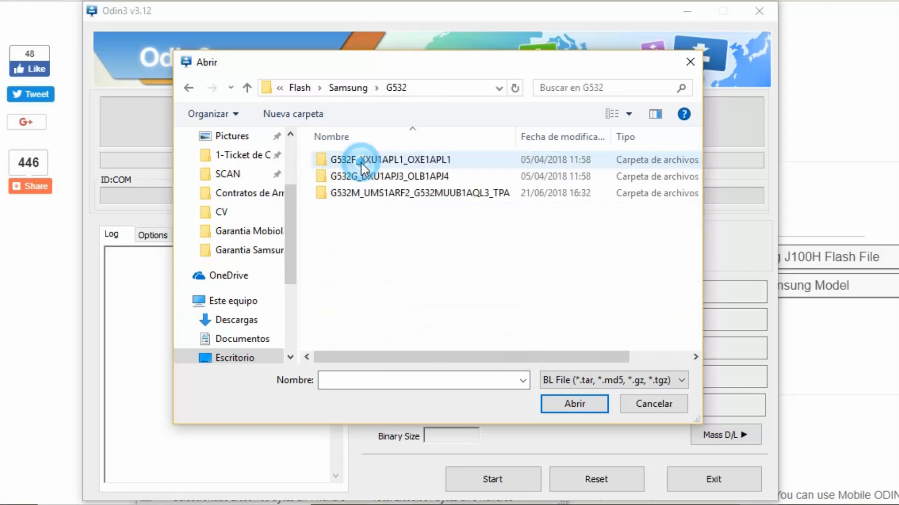
pyautogui.doubleClick(352, 196)
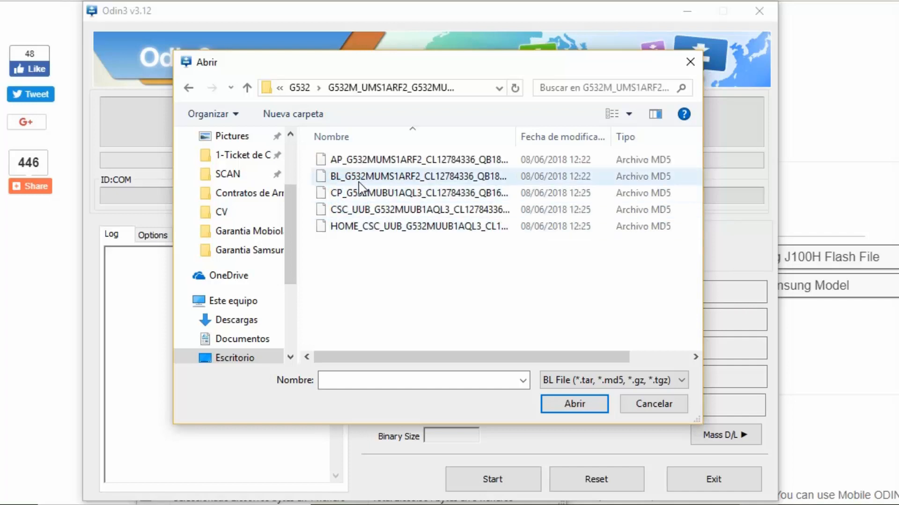
pyautogui.doubleClick(359, 182)
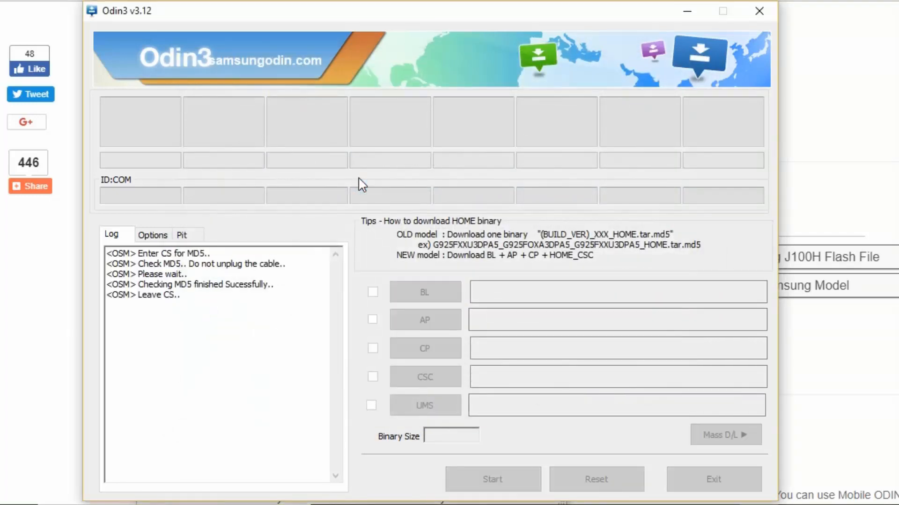
# Step: Load AP_G532MUMS1ARF2, CP_G532MUBU1AQL3 and CSC_UUB_G532MUUB1AQL3 from the same firmware folder into their matching AP, CP and CSC slots
pyautogui.click(426, 323)
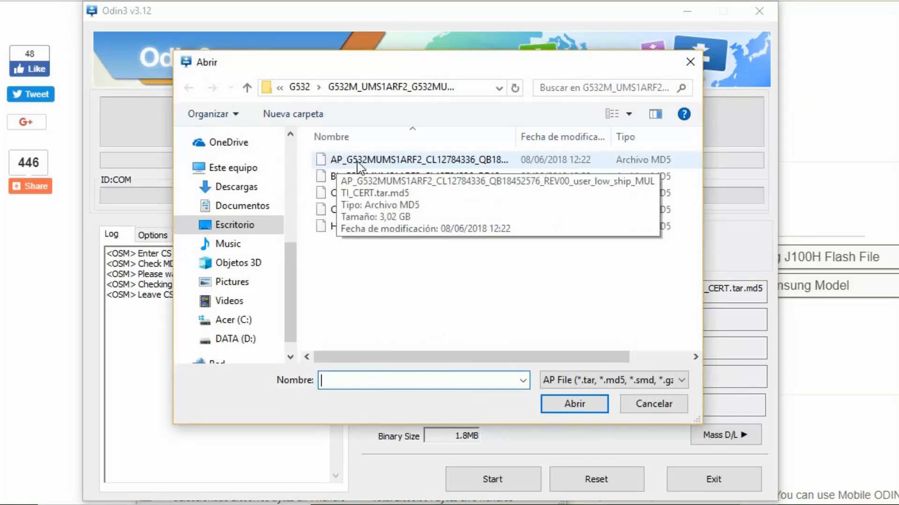
pyautogui.doubleClick(353, 161)
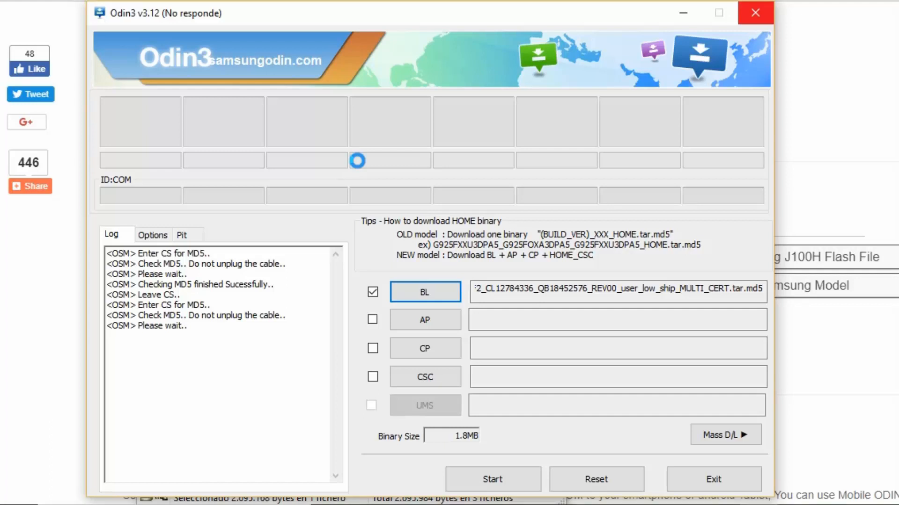
pyautogui.click(421, 351)
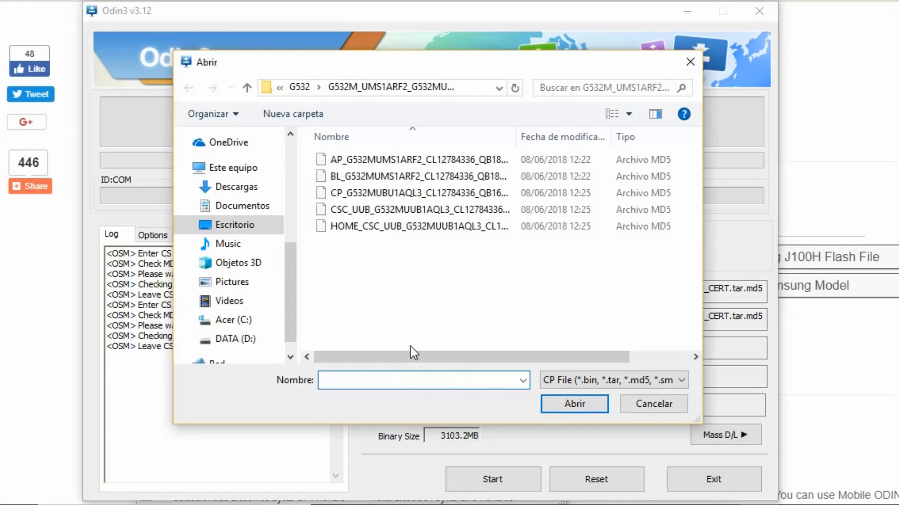
pyautogui.doubleClick(384, 196)
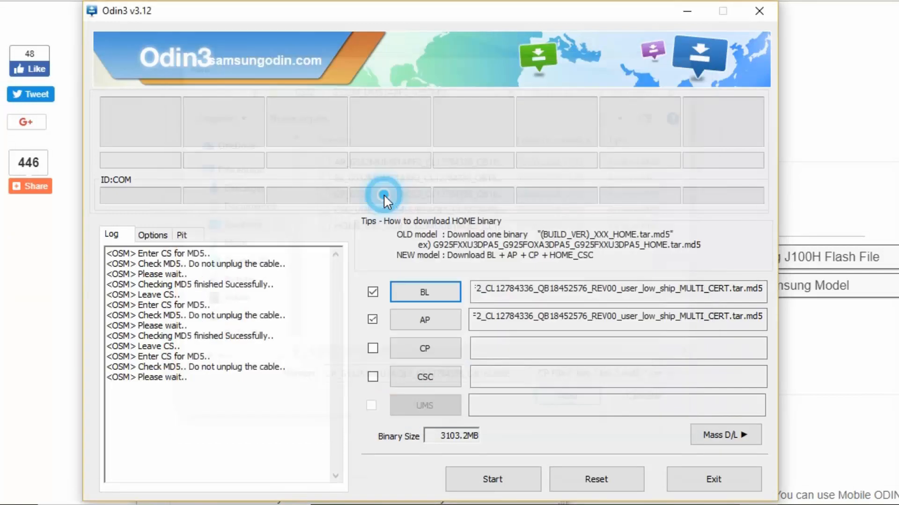
pyautogui.click(427, 377)
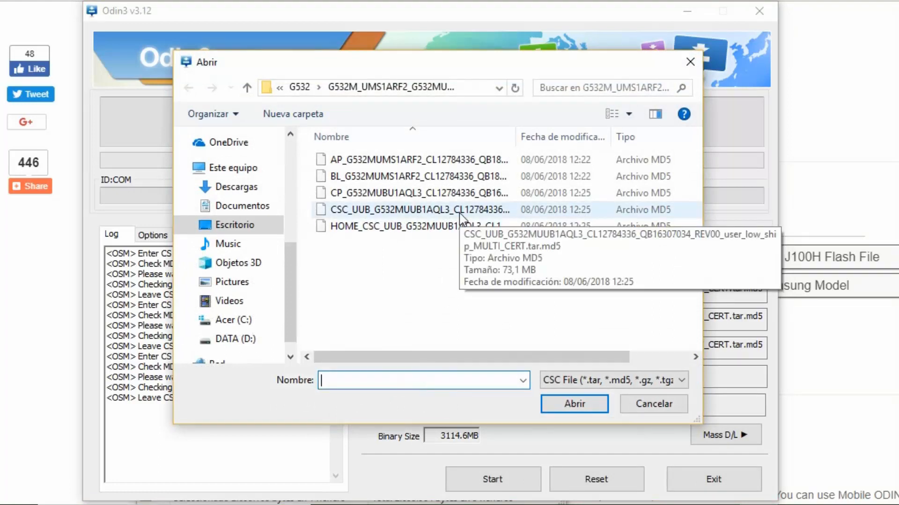
pyautogui.doubleClick(459, 211)
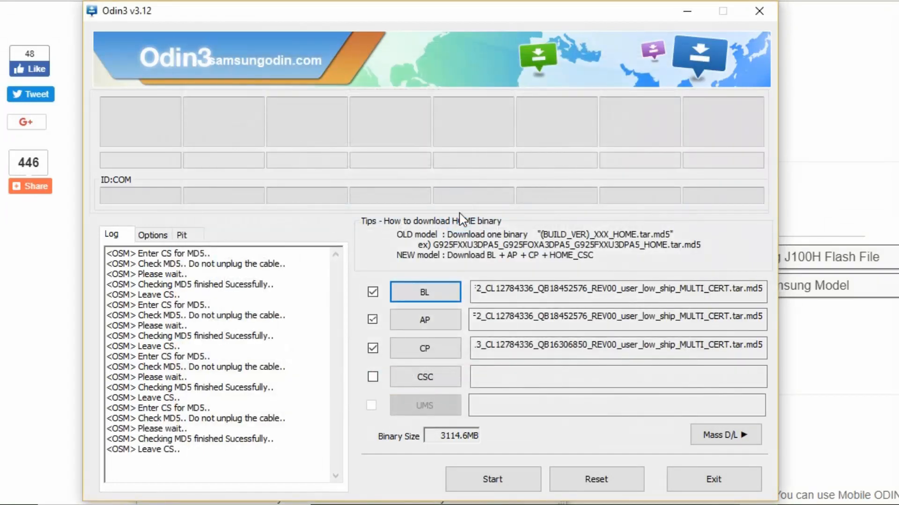
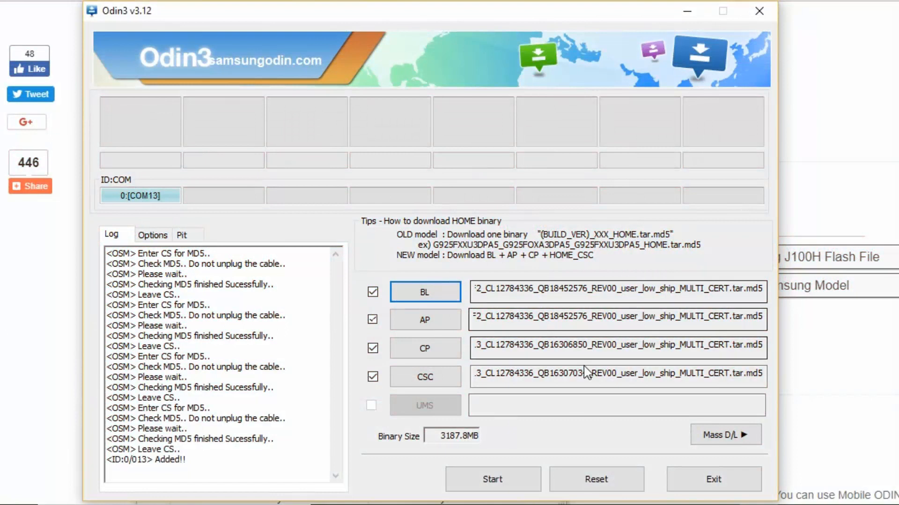
# Step: Start flashing the loaded firmware to the connected phone and highlight the completion line at the end of the log
pyautogui.click(488, 482)
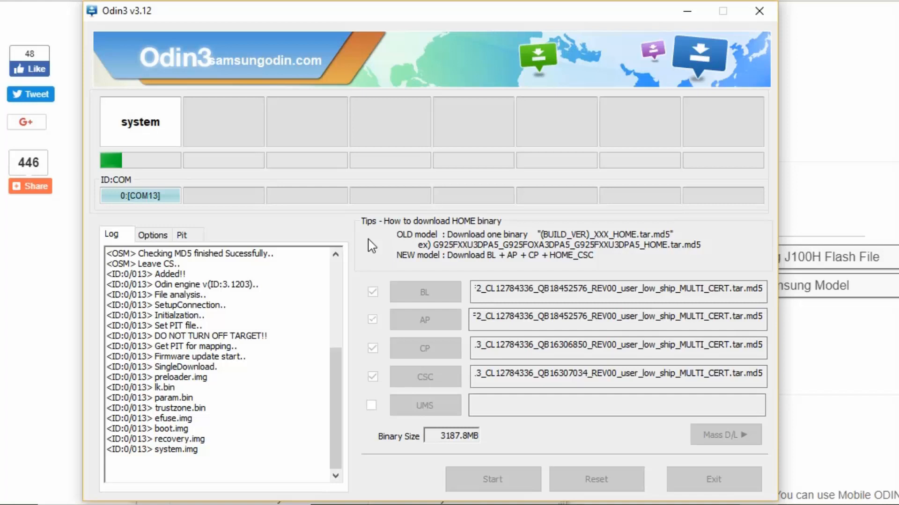
pyautogui.click(419, 1)
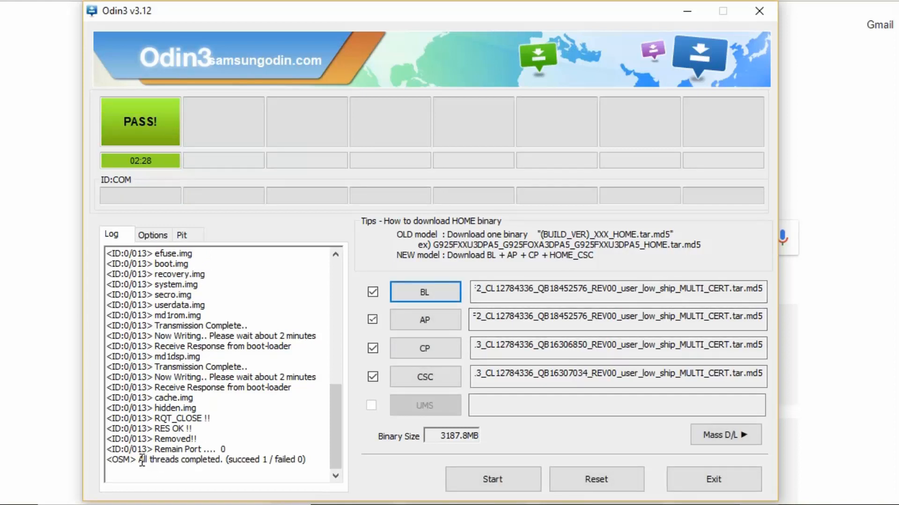
pyautogui.moveTo(135, 460); pyautogui.dragTo(317, 458)
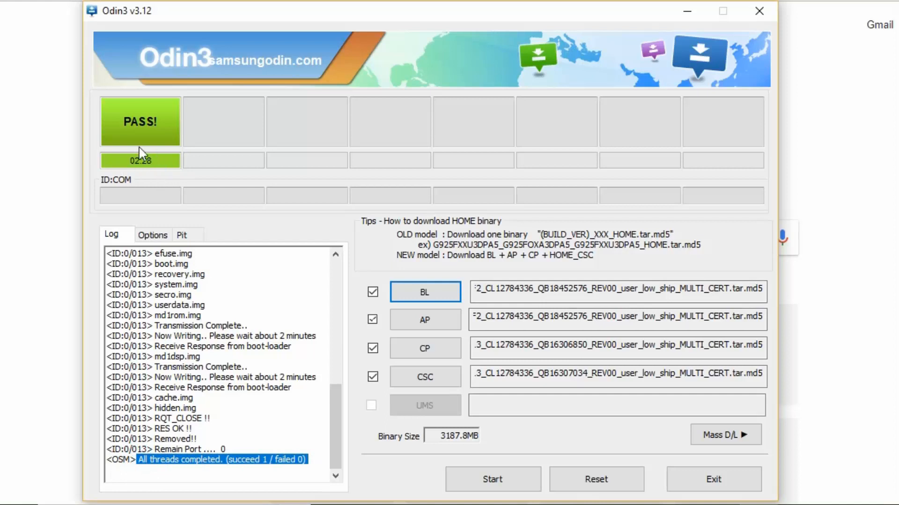